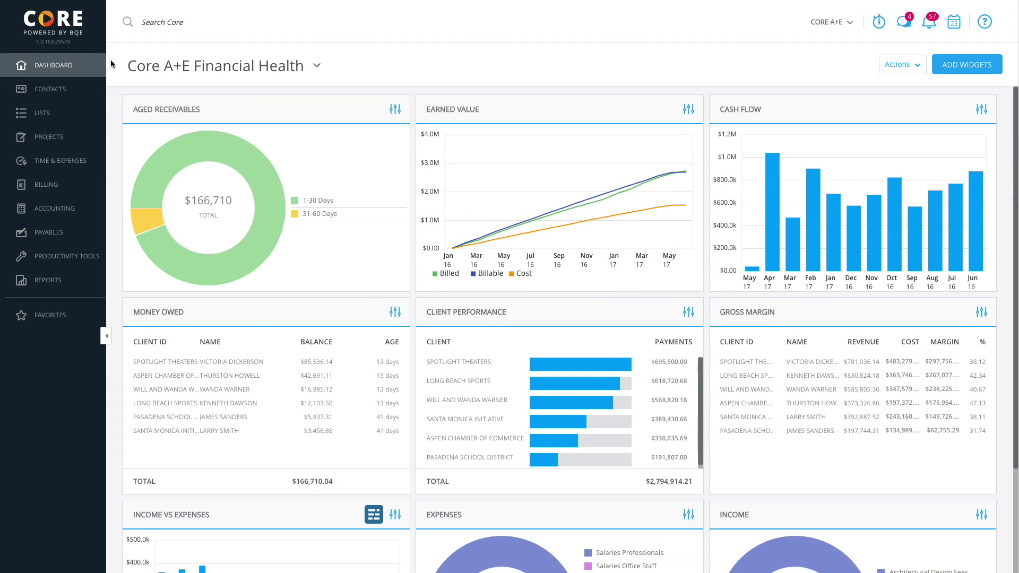
Bring up the Time & Expenses flyout menu from the dashboard's left sidebar.
{"action": "mouse_move", "coordinate": [98, 162]}
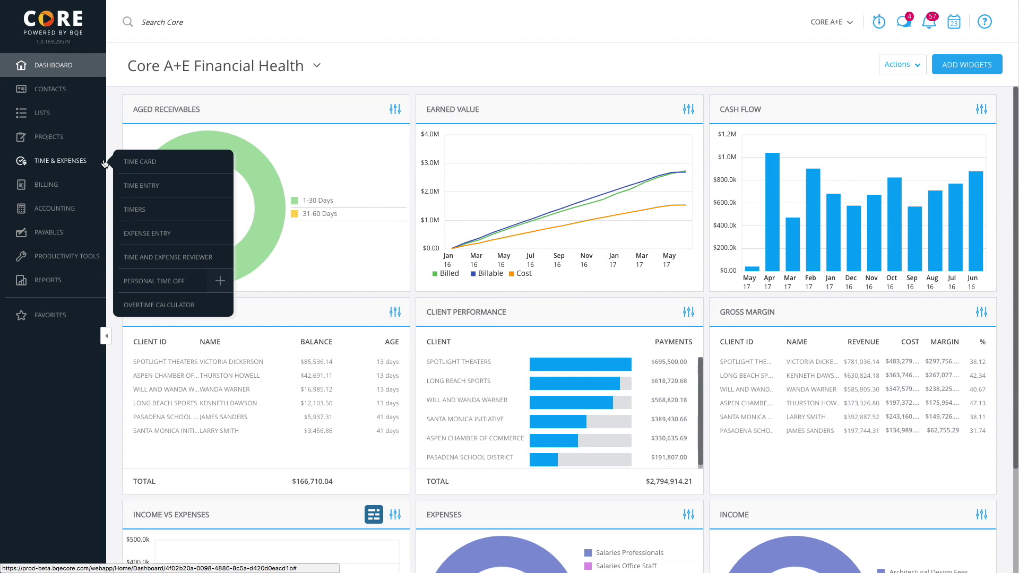
Open the Time Card, review Friday 23 Jun in day view, then return to the 6/19–6/25/2017 week.
{"action": "left_click", "coordinate": [152, 166]}
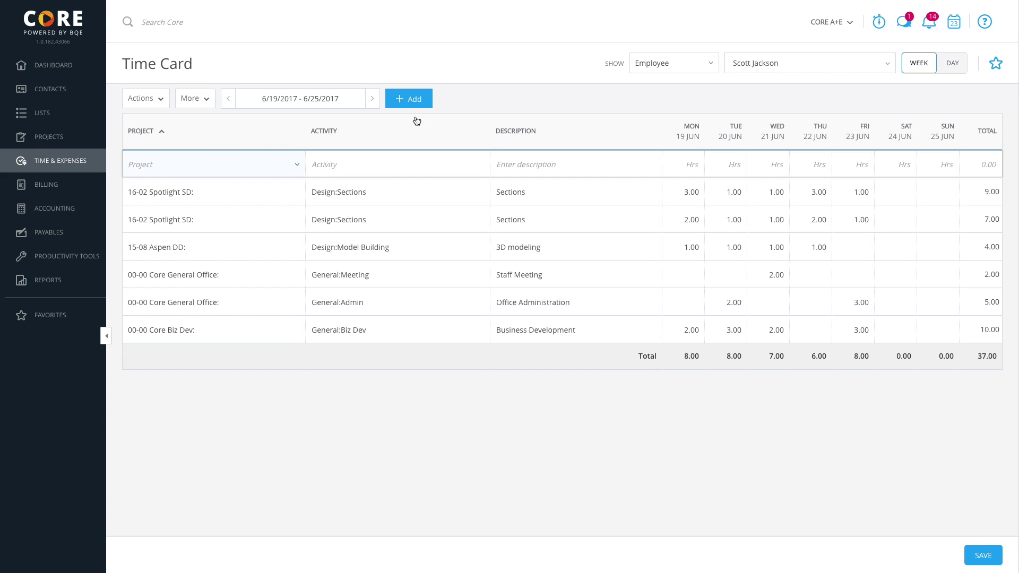
{"action": "left_click", "coordinate": [955, 66]}
{"action": "left_click", "coordinate": [369, 131]}
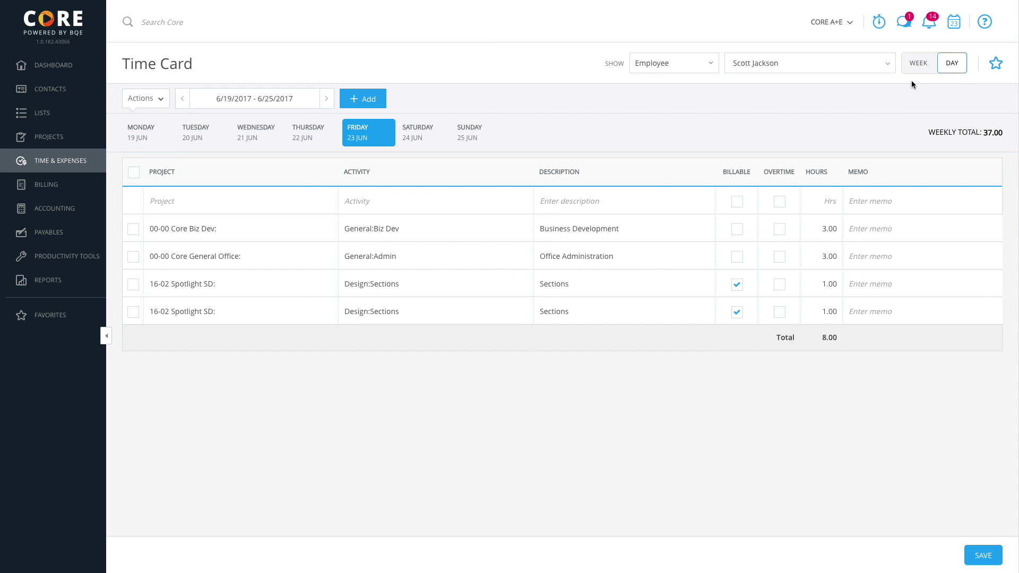
{"action": "left_click", "coordinate": [916, 65]}
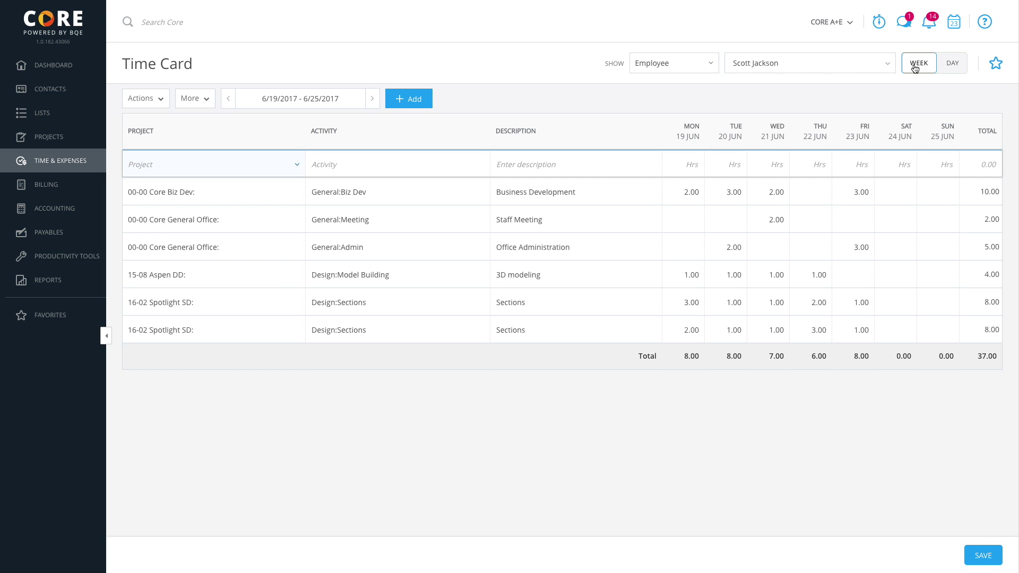
Add a 17-16 Kings Landing Meeting:Onsite row with 2 hours Tuesday and 1 hour Thursday.
{"action": "type", "text": "17-16"}
{"action": "key", "text": "Tab"}
{"action": "type", "text": "Meeting"}
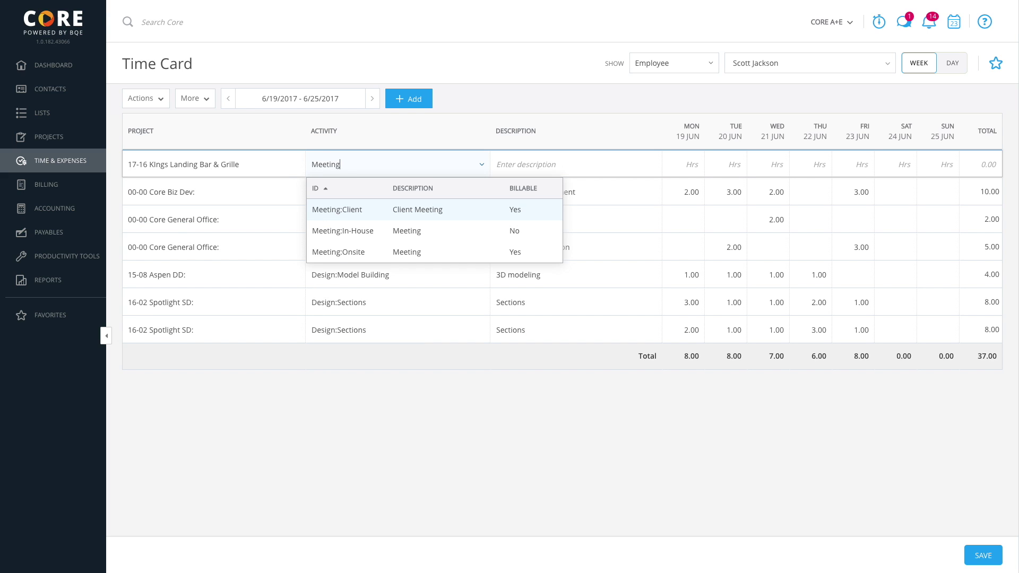
{"action": "key", "text": "Tab"}
{"action": "key", "text": "Tab"}
{"action": "type", "text": "2"}
{"action": "key", "text": "Tab"}
{"action": "key", "text": "Tab"}
{"action": "type", "text": "1"}
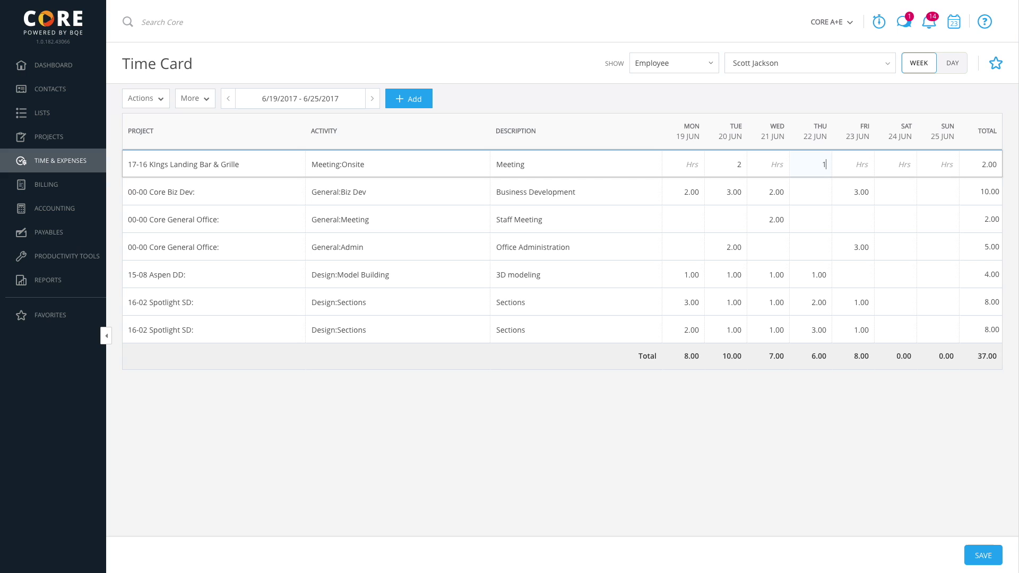
{"action": "key", "text": "Tab"}
Add the memo 'Met with client onsite.' to Tuesday's 2 hours, save, and verify it.
{"action": "left_click", "coordinate": [205, 98]}
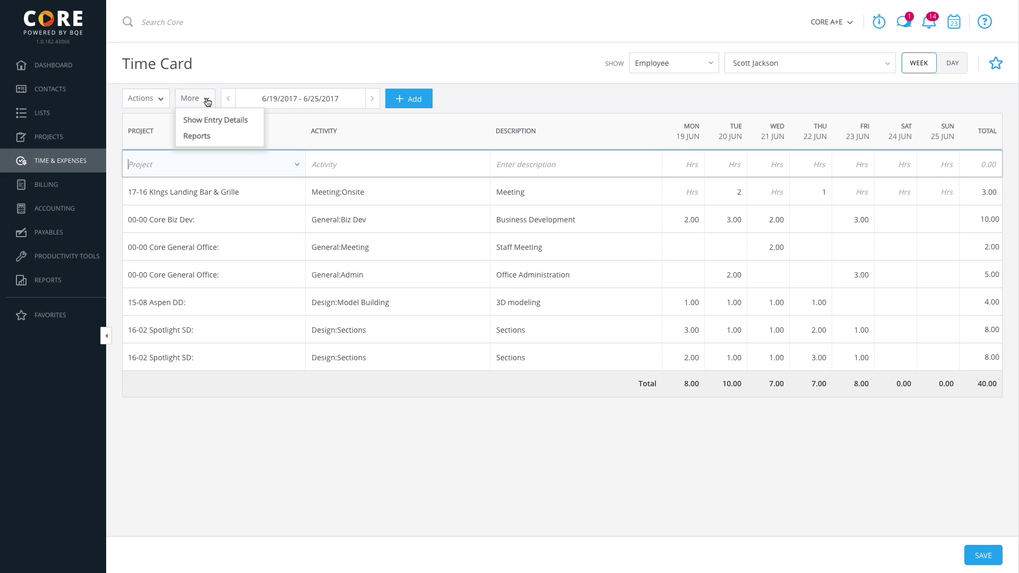
{"action": "left_click", "coordinate": [219, 121]}
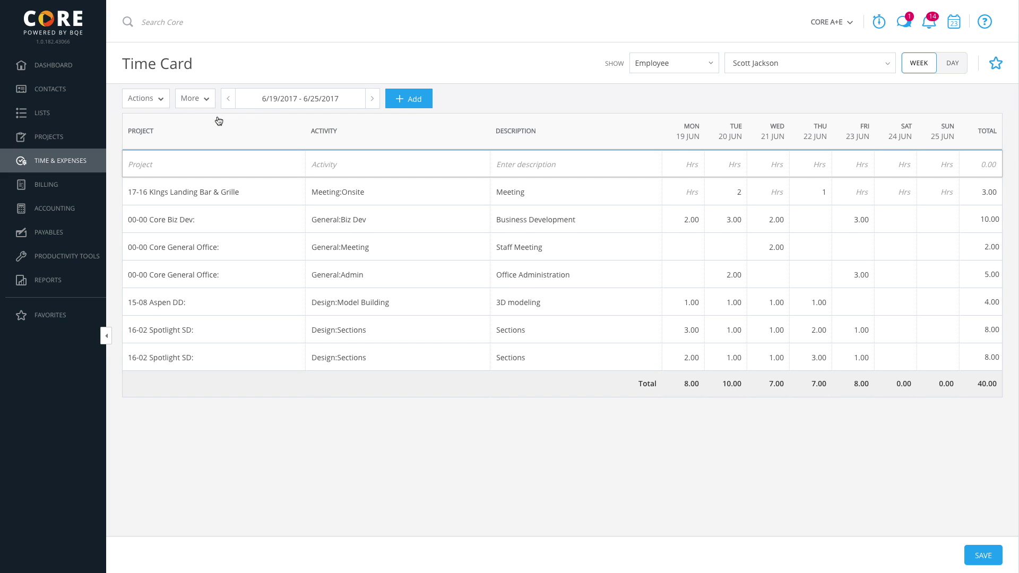
{"action": "left_click", "coordinate": [723, 199]}
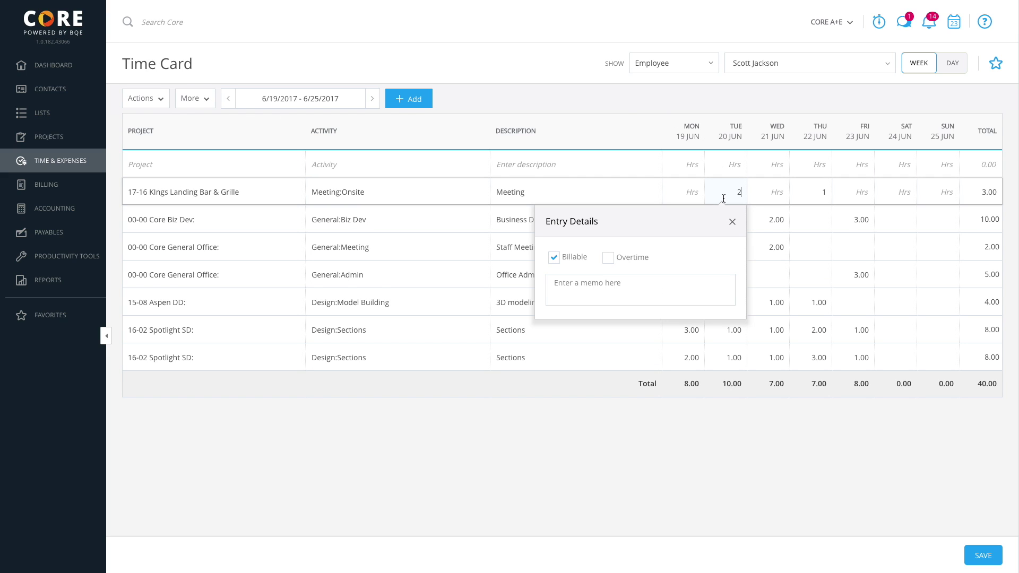
{"action": "left_click", "coordinate": [639, 283]}
{"action": "type", "text": "Met with client onsi"}
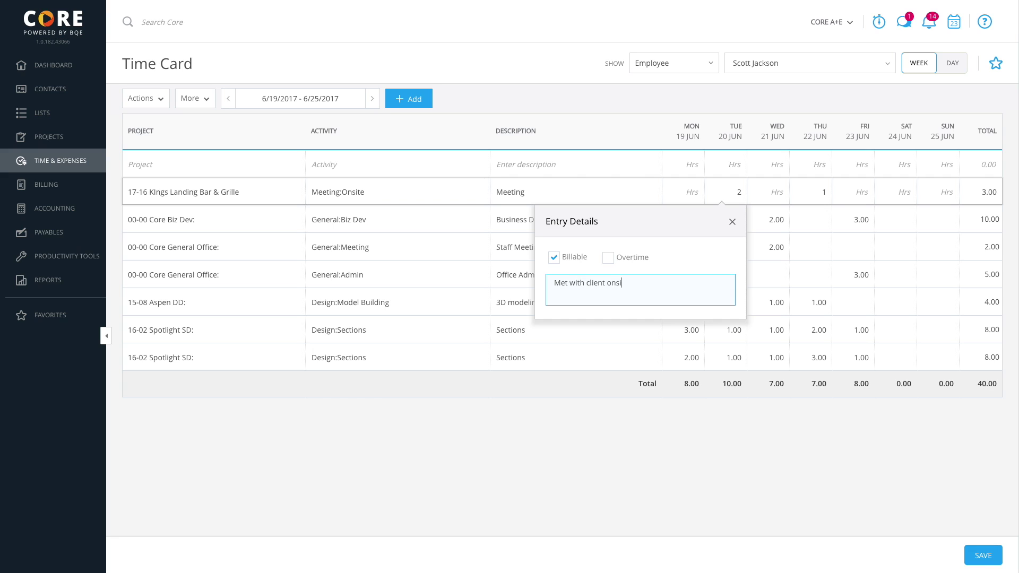
{"action": "type", "text": "te."}
{"action": "left_click", "coordinate": [732, 223]}
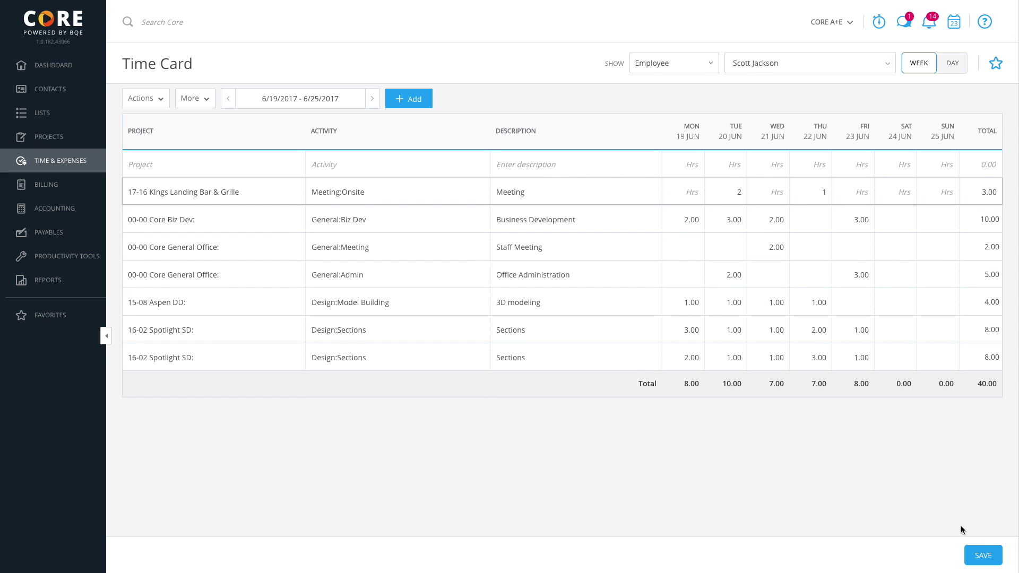
{"action": "left_click", "coordinate": [975, 554]}
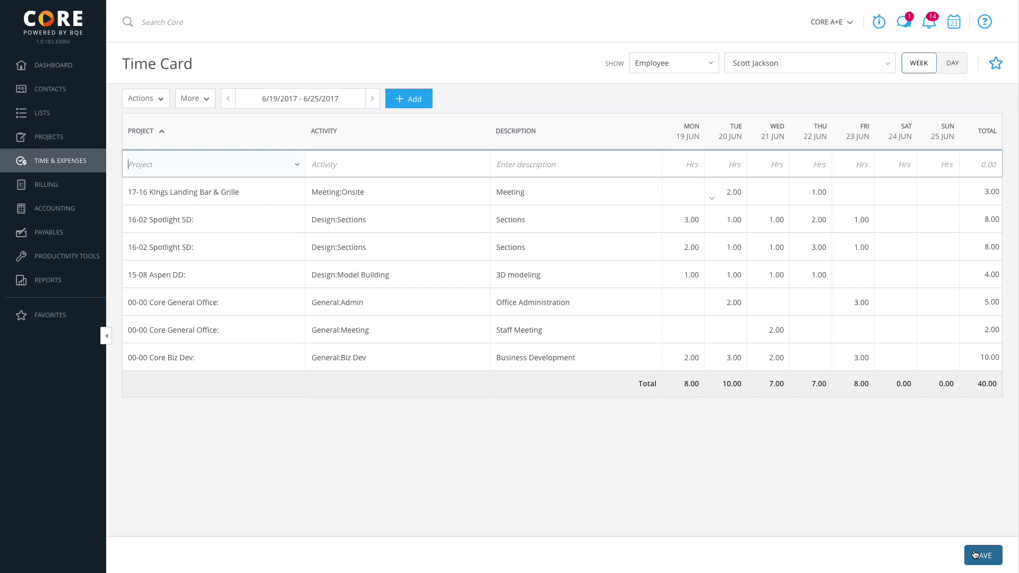
{"action": "left_click", "coordinate": [712, 200]}
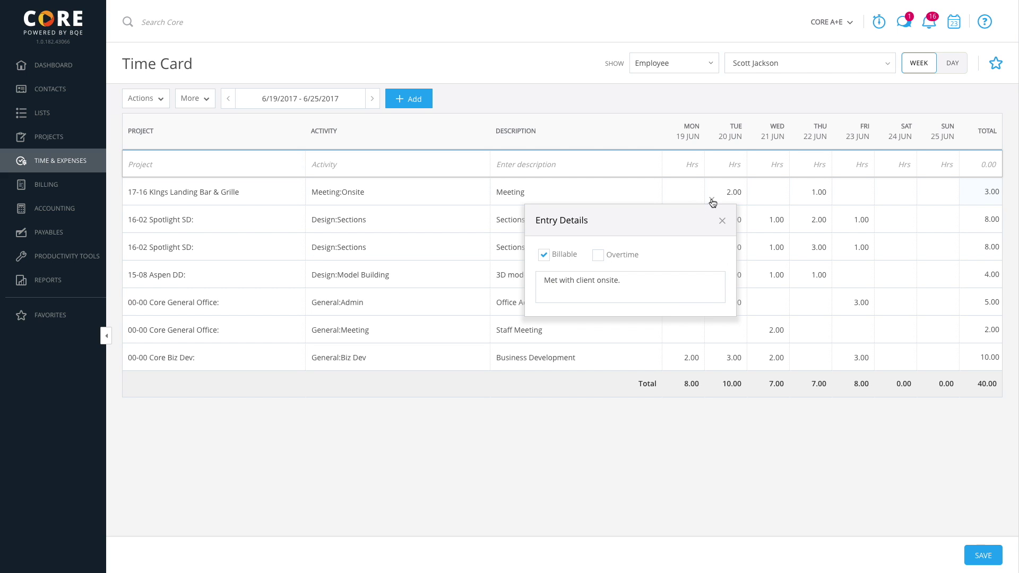
{"action": "left_click", "coordinate": [721, 220]}
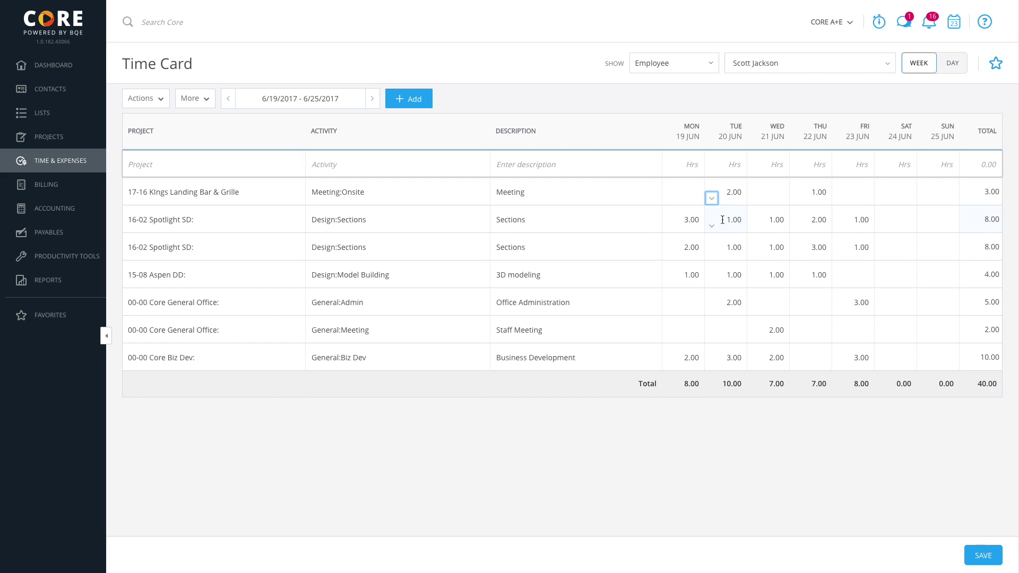
Submit the week's time card to My Manager with type Billing and Payroll.
{"action": "left_click", "coordinate": [163, 105]}
{"action": "mouse_move", "coordinate": [162, 118]}
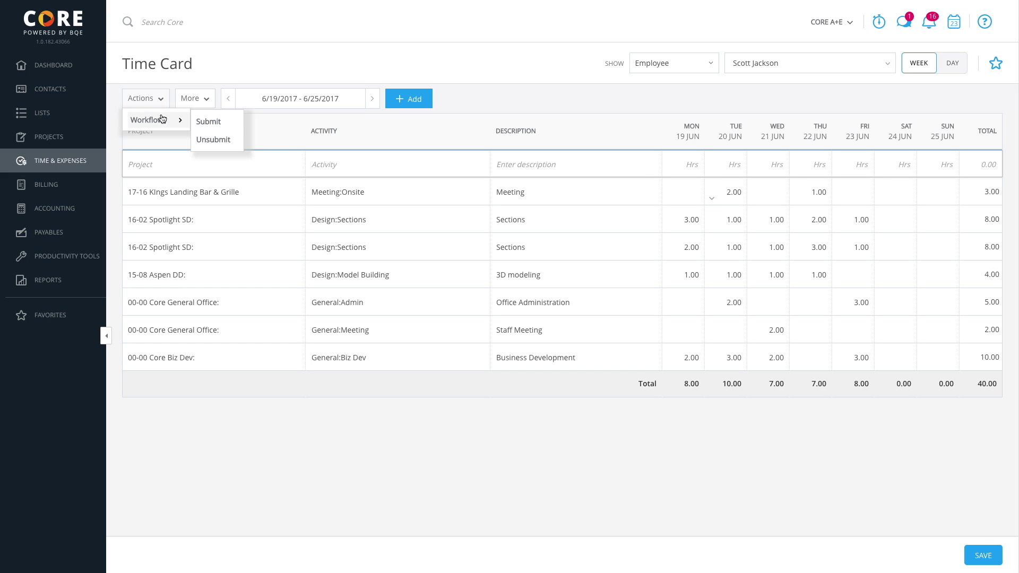
{"action": "left_click", "coordinate": [214, 123]}
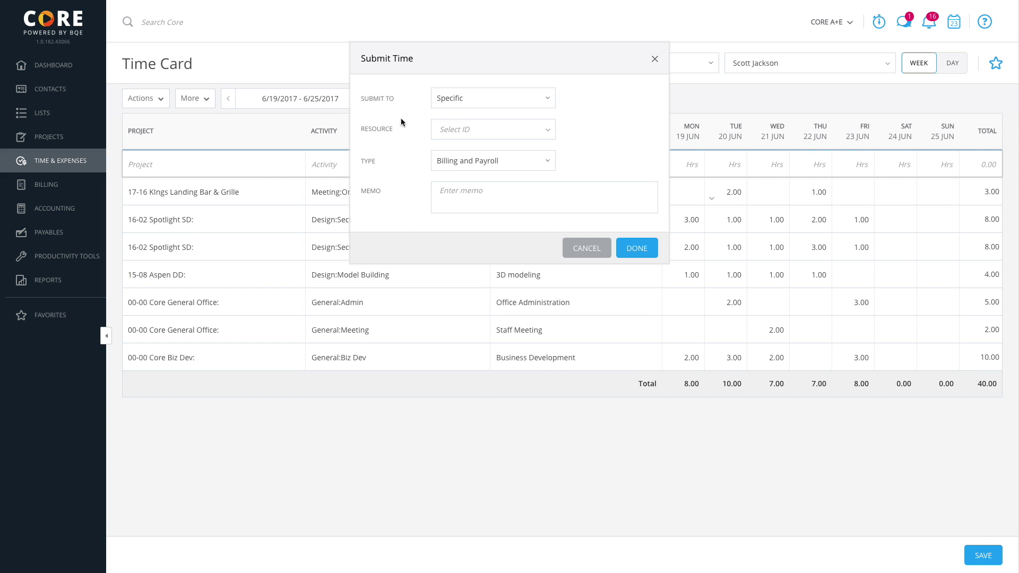
{"action": "left_click", "coordinate": [549, 98]}
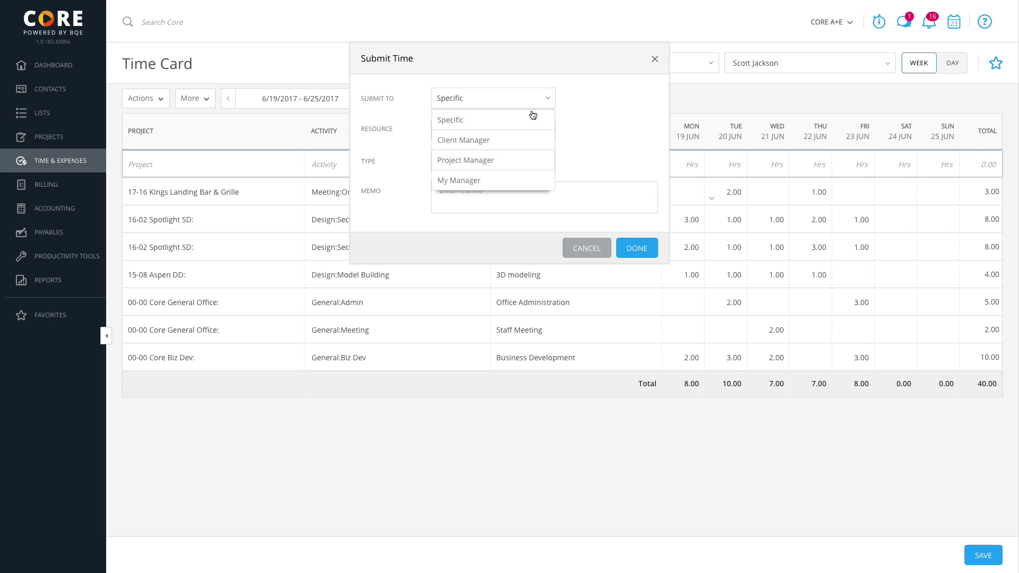
{"action": "left_click", "coordinate": [514, 179]}
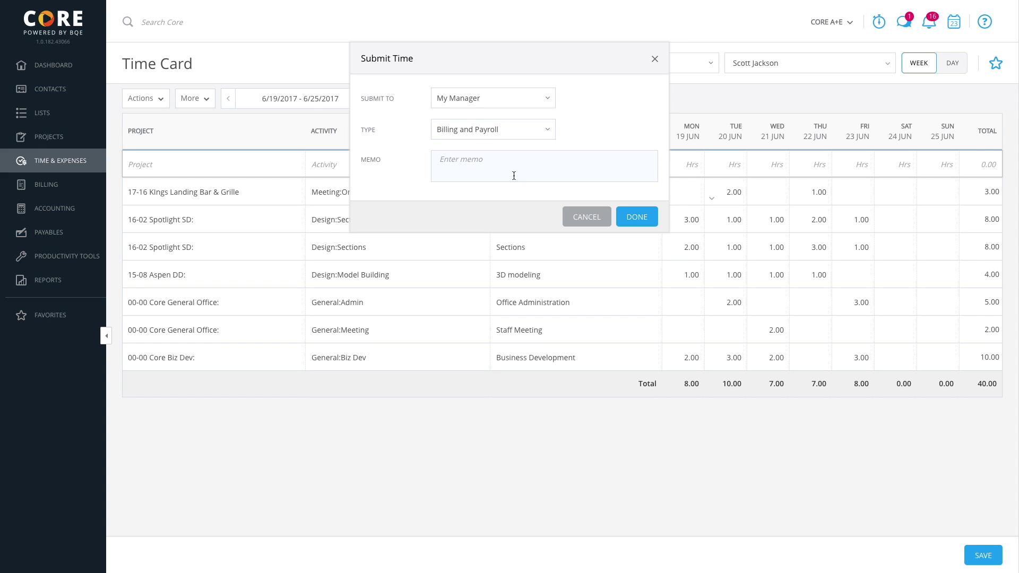
{"action": "left_click", "coordinate": [438, 160]}
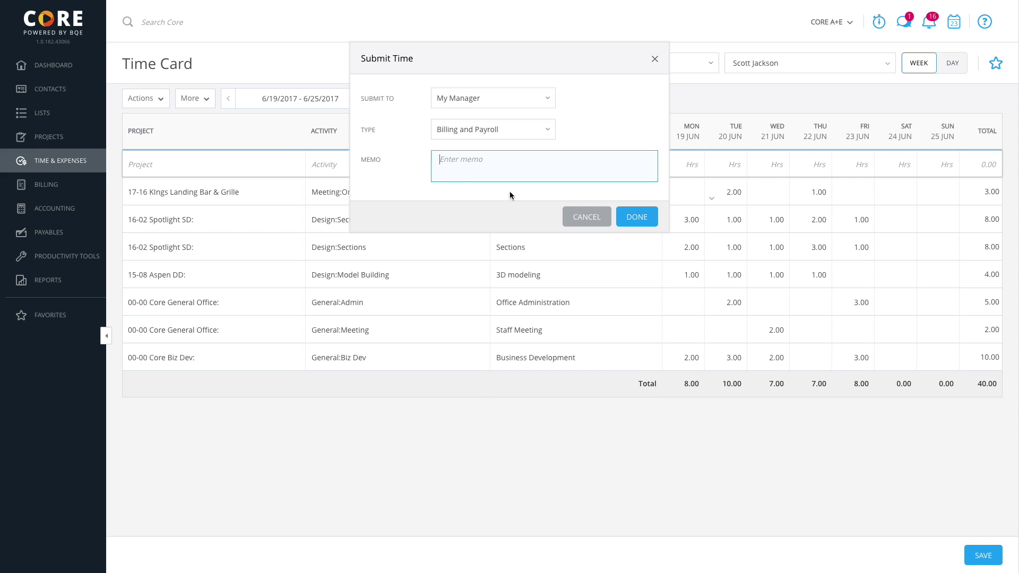
{"action": "left_click", "coordinate": [636, 216]}
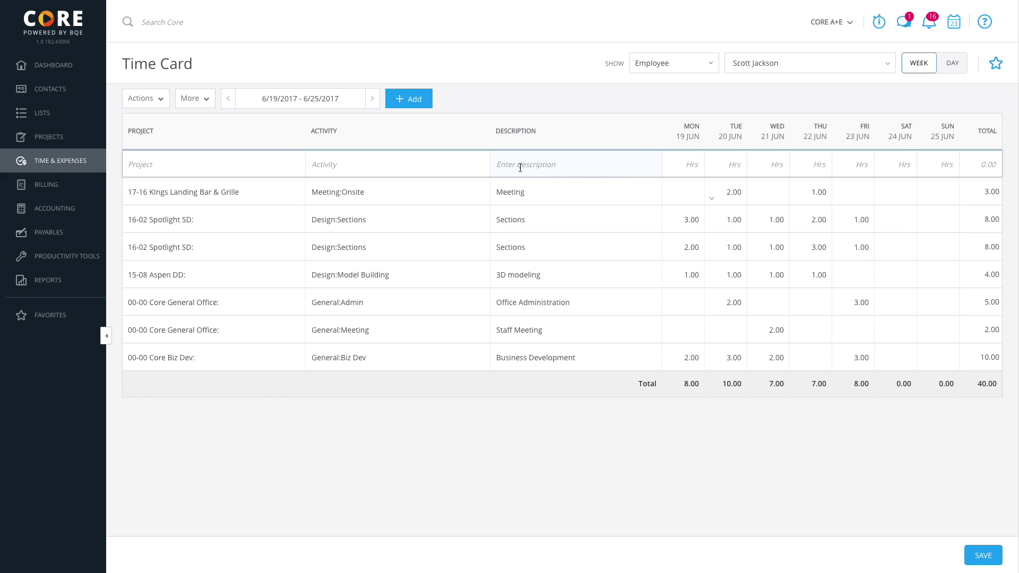
Create a 6/26/2017 time entry: 17-16 Kings Landing, Meeting:Onsite, 2 hours.
{"action": "mouse_move", "coordinate": [103, 159]}
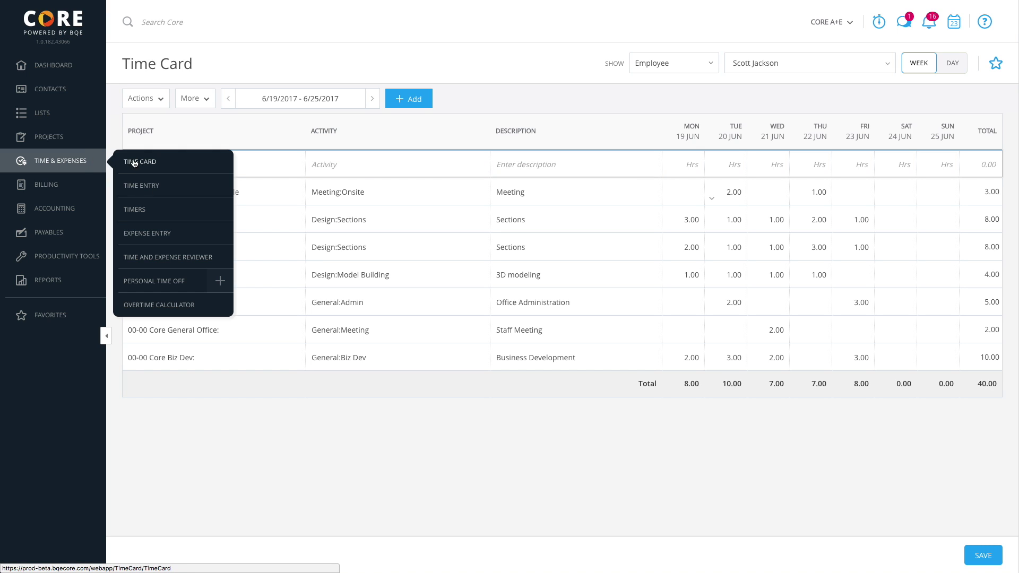
{"action": "left_click", "coordinate": [156, 188]}
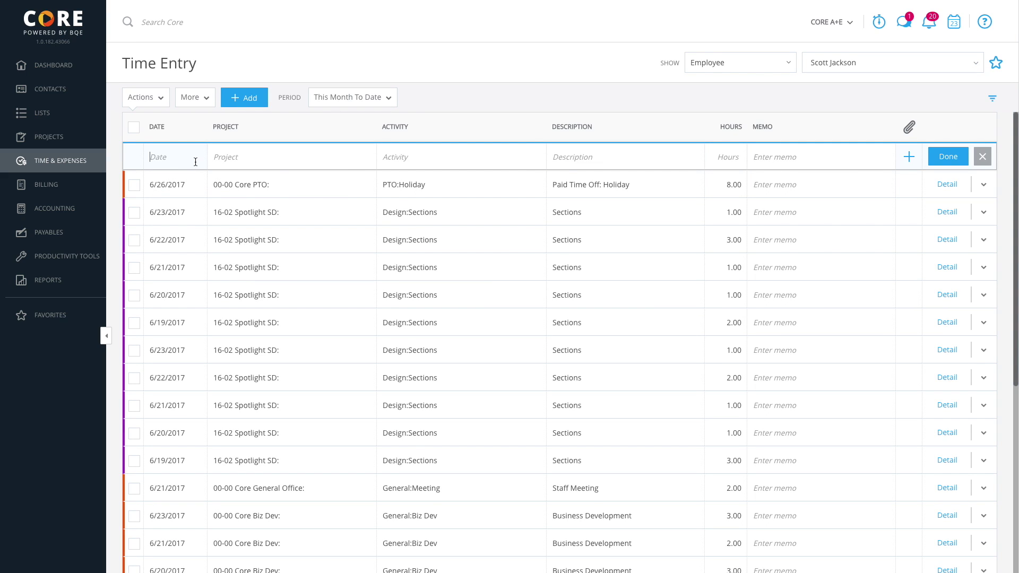
{"action": "left_click", "coordinate": [195, 161]}
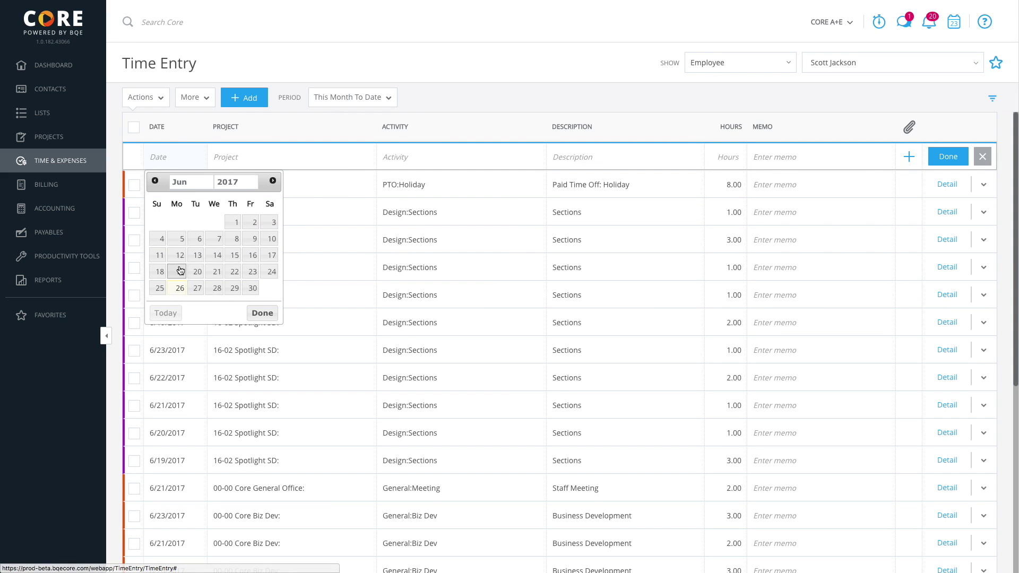
{"action": "left_click", "coordinate": [179, 287]}
{"action": "key", "text": "Tab"}
{"action": "type", "text": "17-16"}
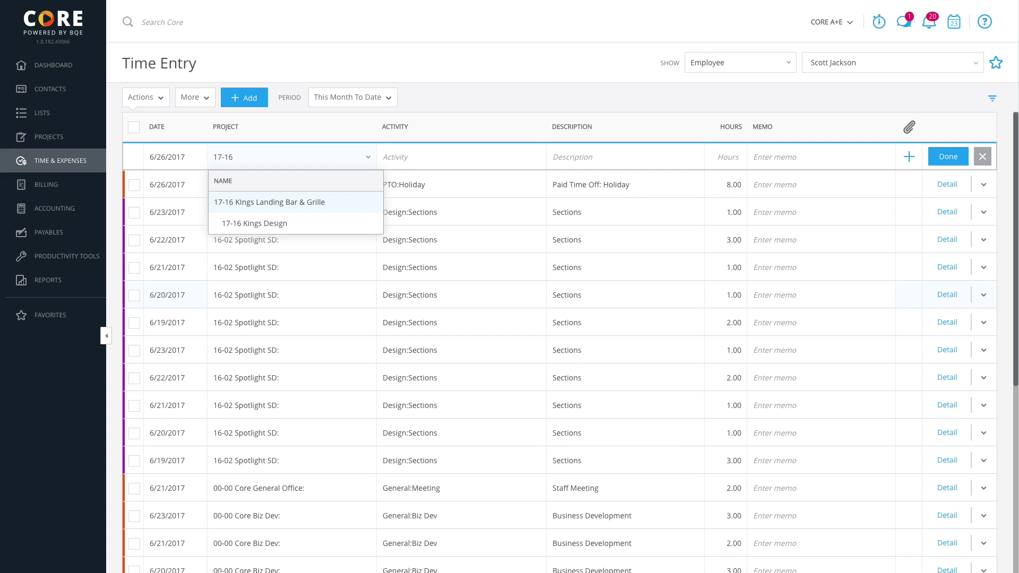
{"action": "key", "text": "Tab"}
{"action": "type", "text": "Meeting"}
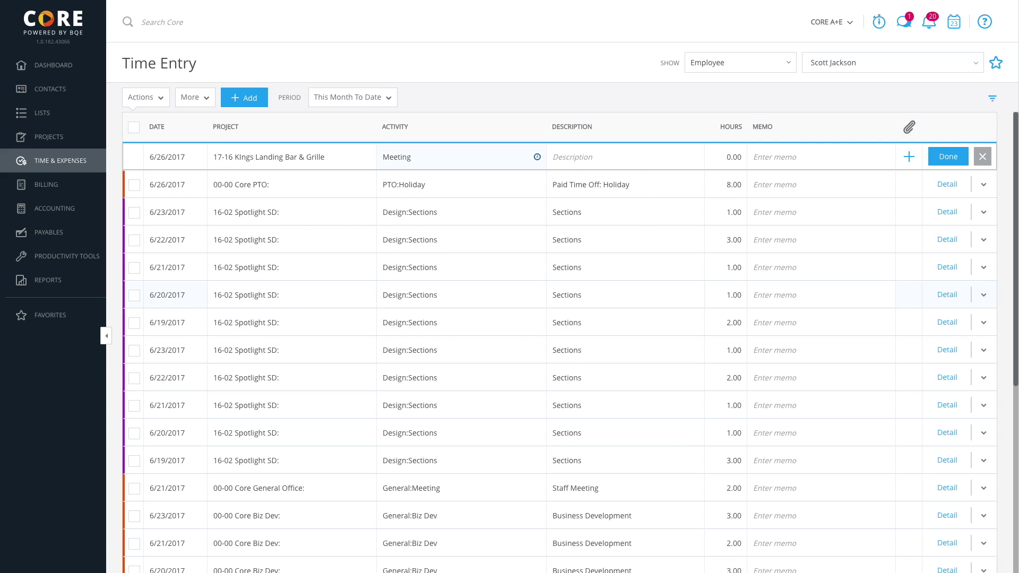
{"action": "key", "text": "Down"}
{"action": "key", "text": "Down"}
{"action": "key", "text": "Tab"}
{"action": "key", "text": "Tab"}
{"action": "type", "text": "2"}
{"action": "key", "text": "Tab"}
{"action": "left_click", "coordinate": [947, 156]}
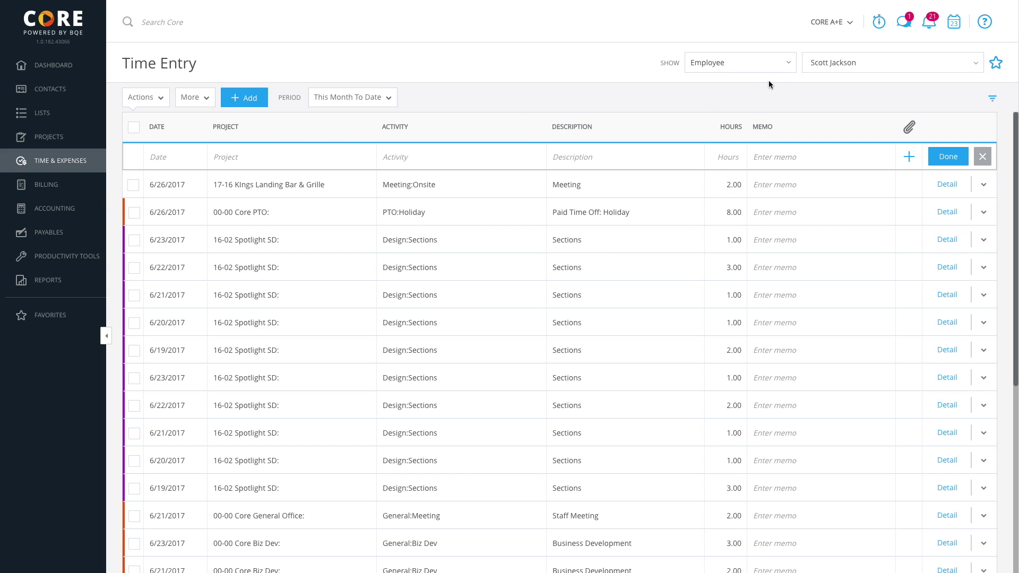
Check the show-by choices for the Time Entry list, leaving them unchanged.
{"action": "left_click", "coordinate": [789, 66]}
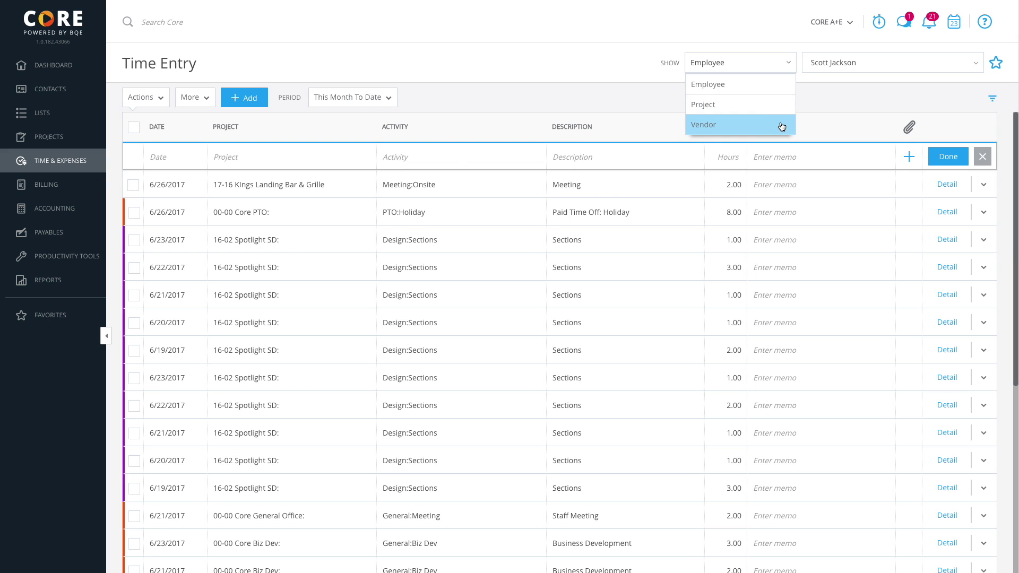
{"action": "left_click", "coordinate": [810, 107]}
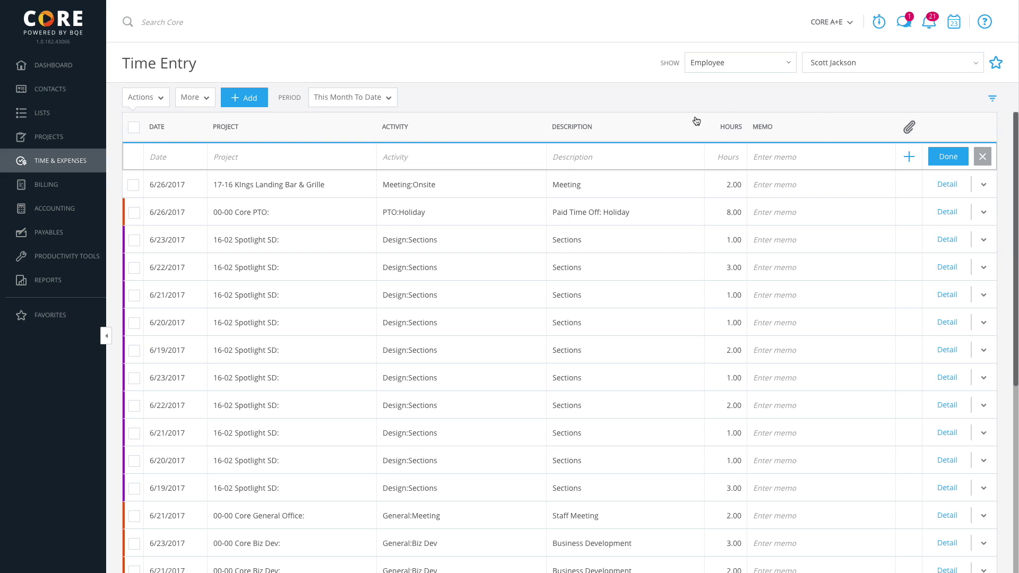
{"action": "mouse_move", "coordinate": [99, 163]}
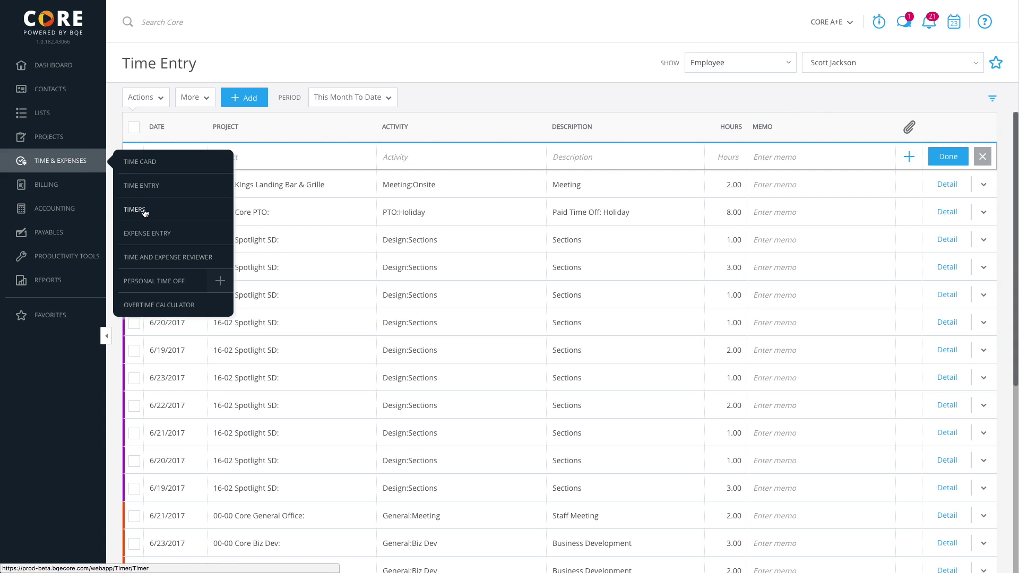
Add and save a running timer for 17-16 Kings Landing Bar & Grille, Meeting:Onsite.
{"action": "left_click", "coordinate": [144, 212]}
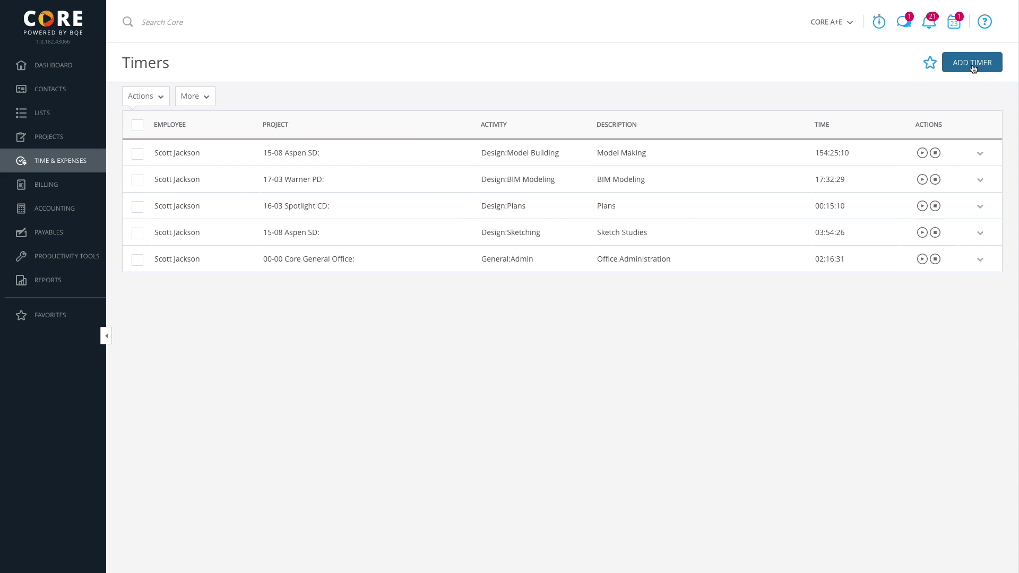
{"action": "left_click", "coordinate": [973, 68]}
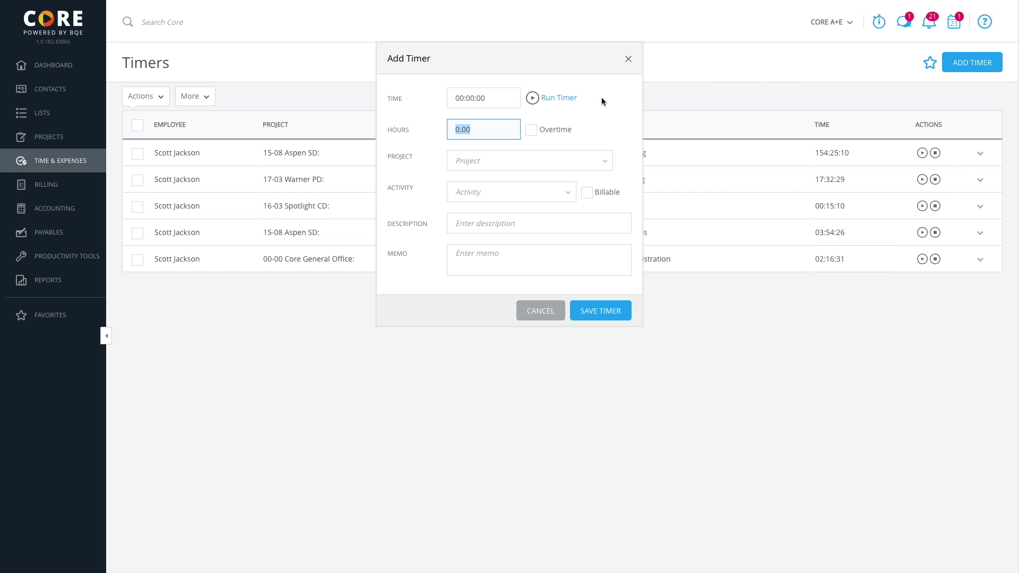
{"action": "left_click", "coordinate": [532, 102]}
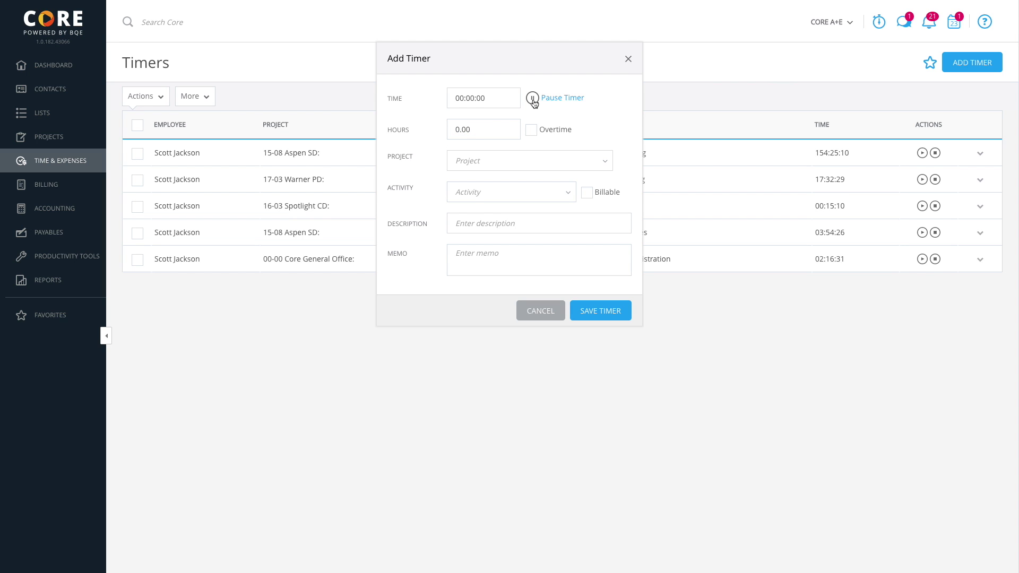
{"action": "left_click", "coordinate": [535, 159]}
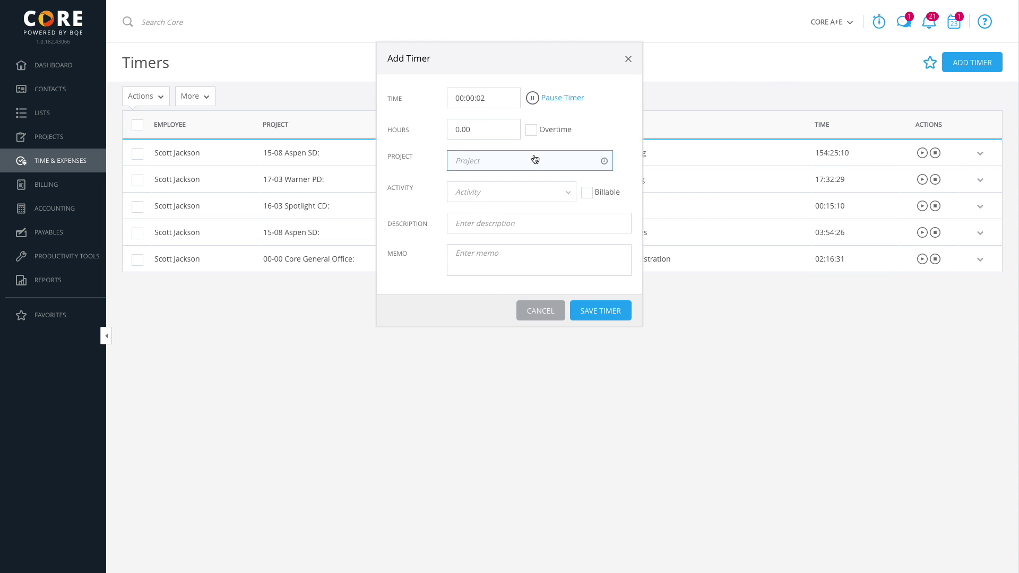
{"action": "type", "text": "17-16"}
{"action": "key", "text": "Tab"}
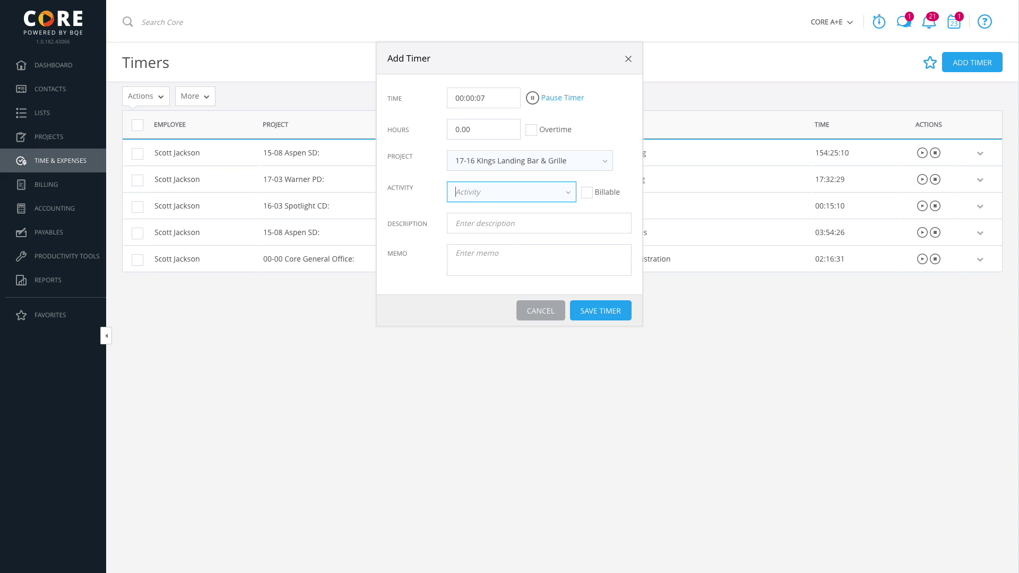
{"action": "type", "text": "Meeting:Onsite"}
{"action": "key", "text": "Tab"}
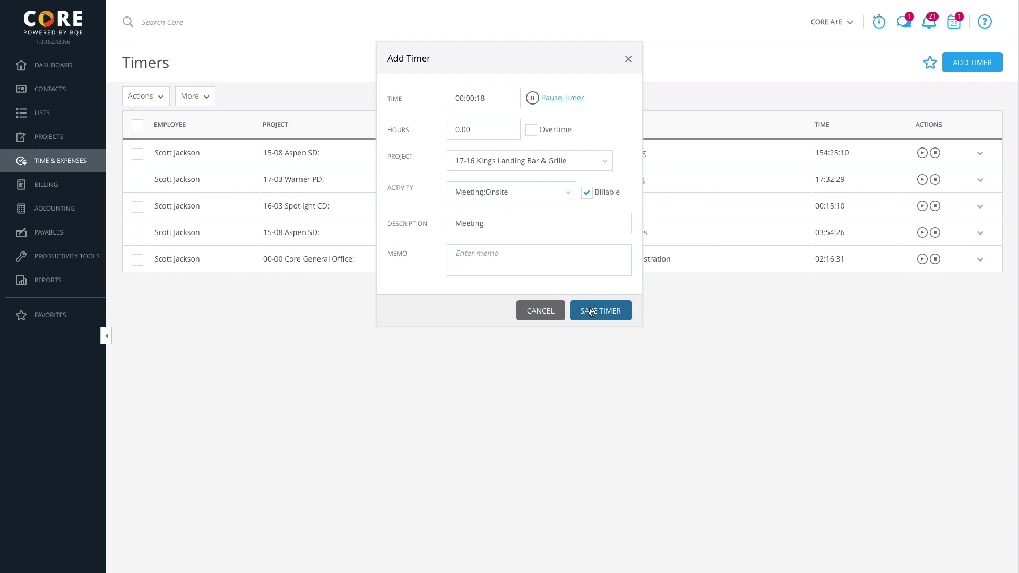
{"action": "left_click", "coordinate": [589, 310]}
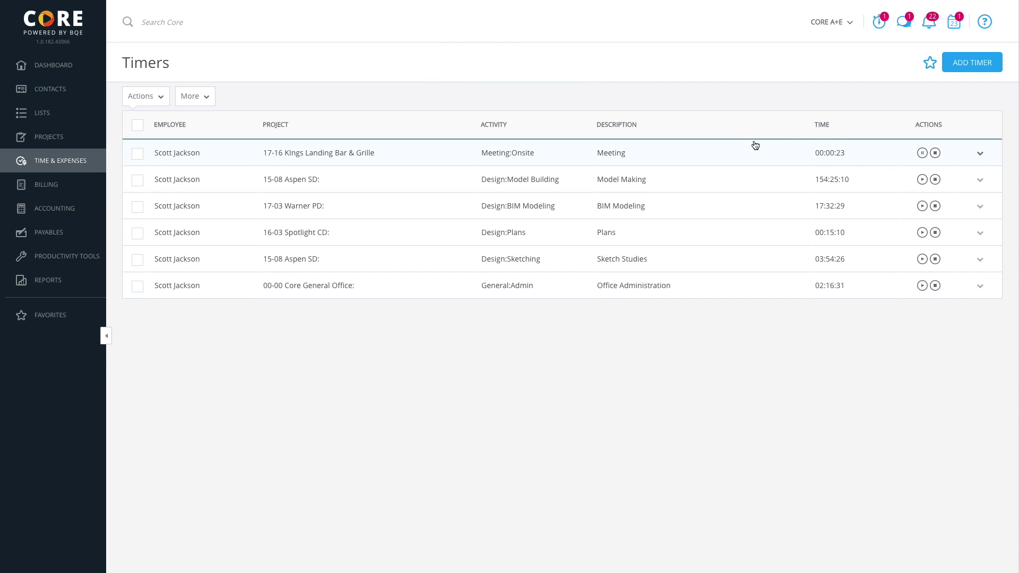
Pause the Kings Landing timer, resume 17-03 Warner PD, and glance at the header timers list.
{"action": "left_click", "coordinate": [922, 153]}
{"action": "left_click", "coordinate": [923, 154]}
{"action": "left_click", "coordinate": [921, 207]}
{"action": "left_click", "coordinate": [878, 24]}
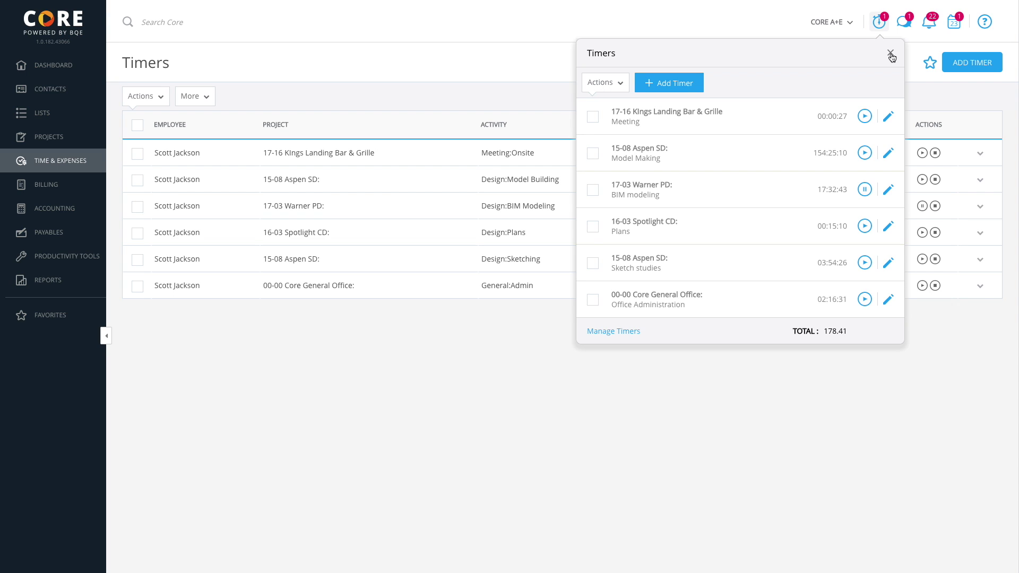
{"action": "left_click", "coordinate": [890, 53]}
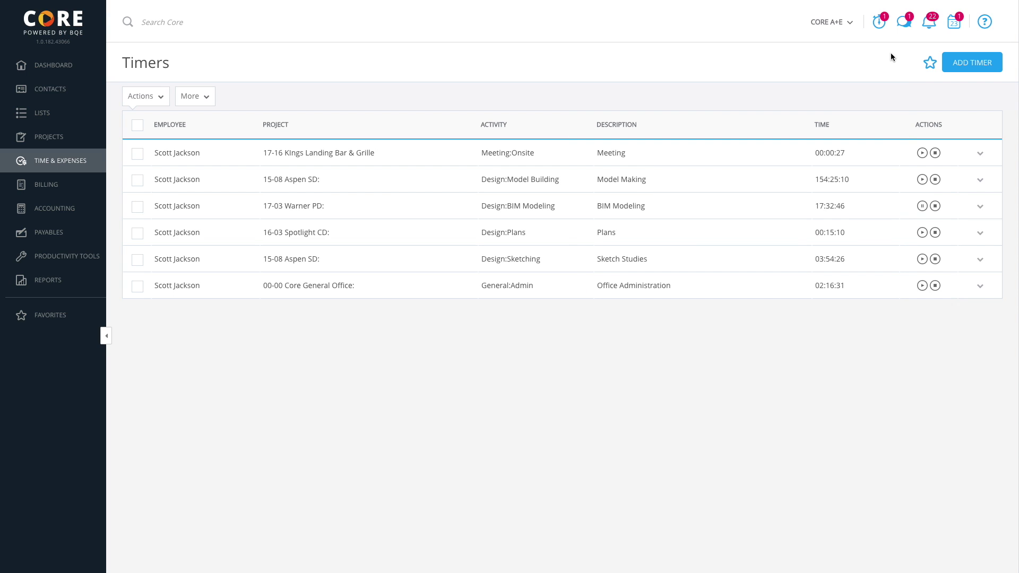